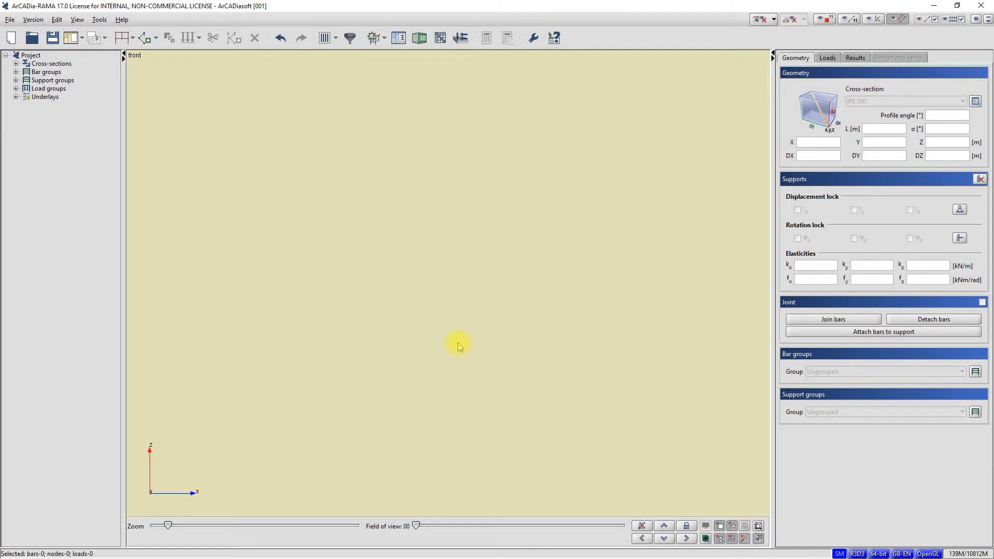
# - Start a chain of IPE 200 bars in the front view from a point at about X -13.3 m, Z -4.3 m
pyautogui.click(157, 39)
pyautogui.click(163, 54)
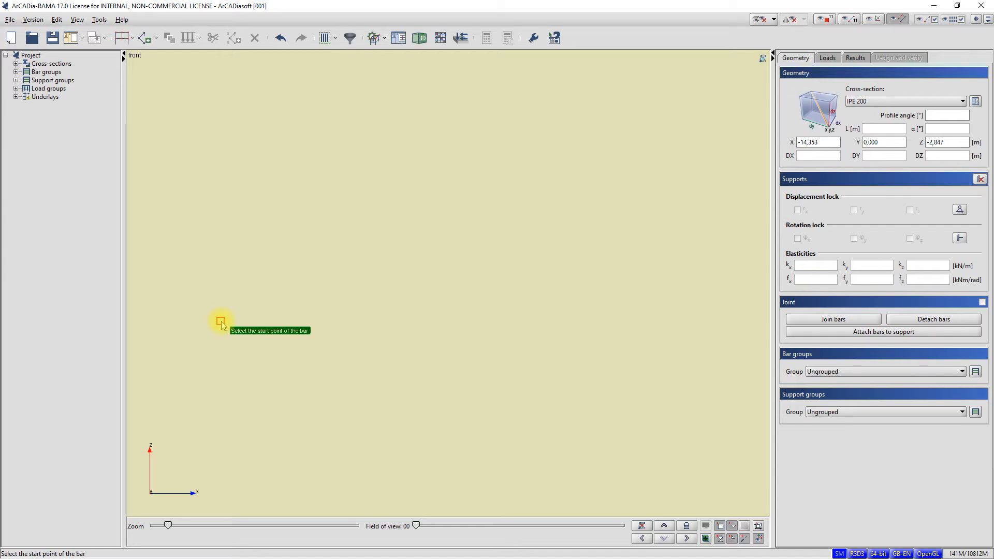
pyautogui.click(238, 346)
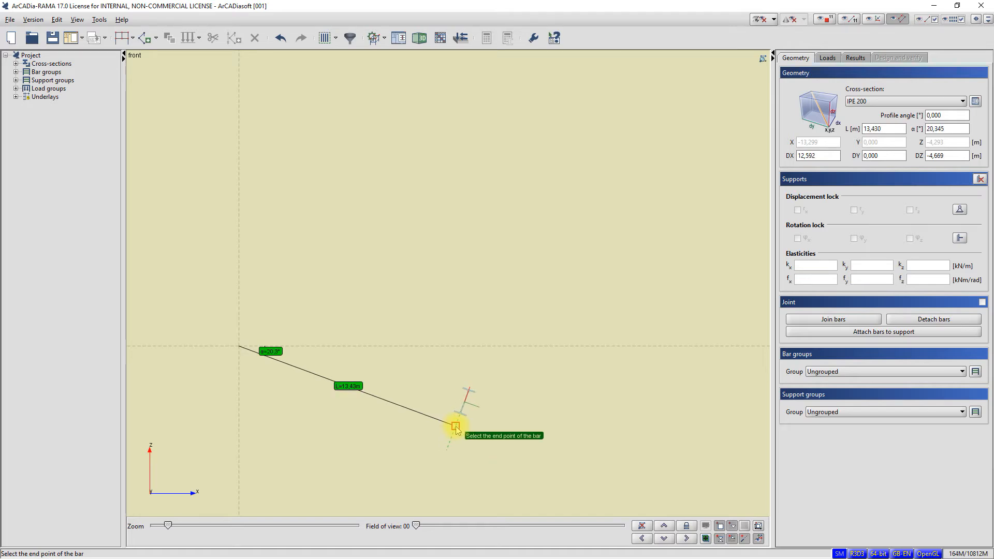
# - Lock the first bar's provisional end point for coordinate entry and set its inclination angle to 45°
pyautogui.press('Tab')
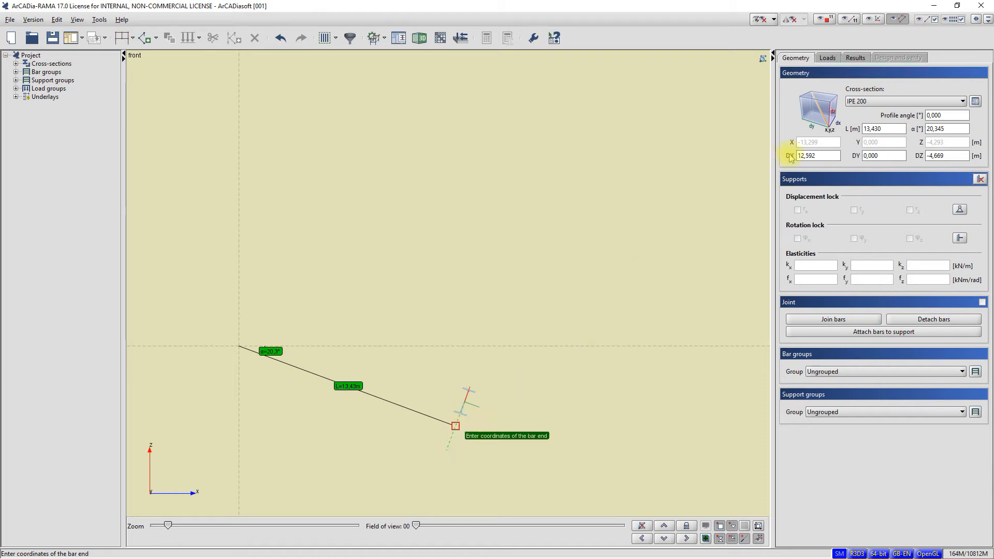
pyautogui.click(961, 130)
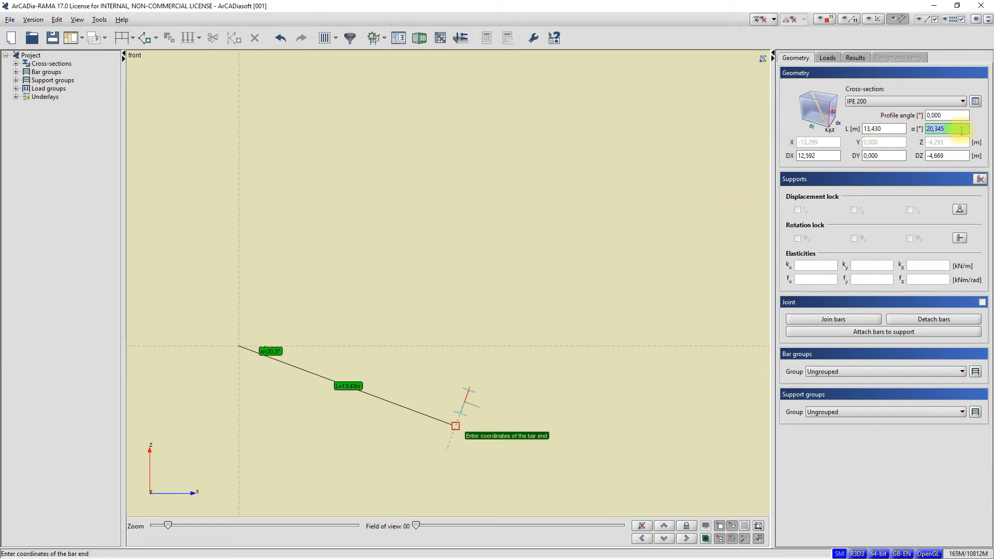
pyautogui.write('45')
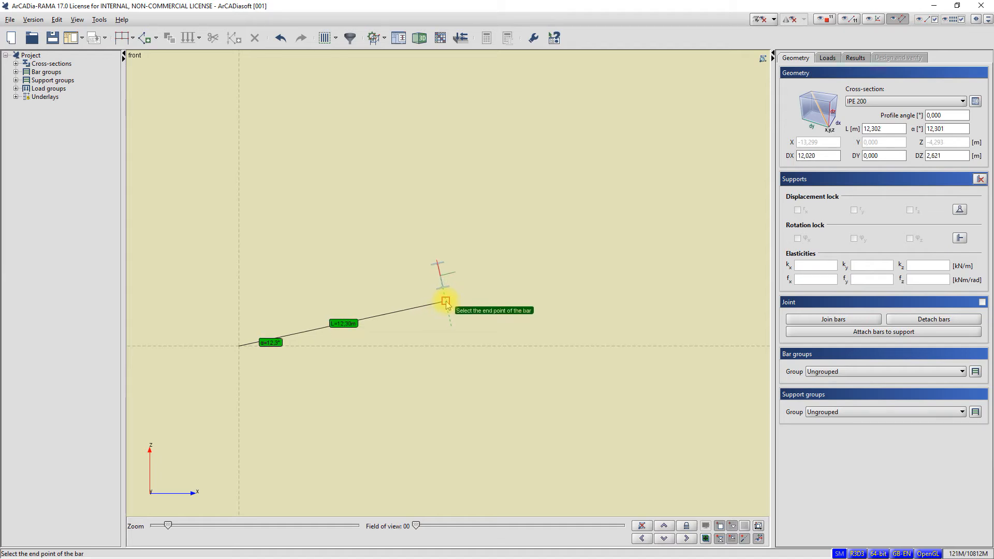
pyautogui.click(452, 251)
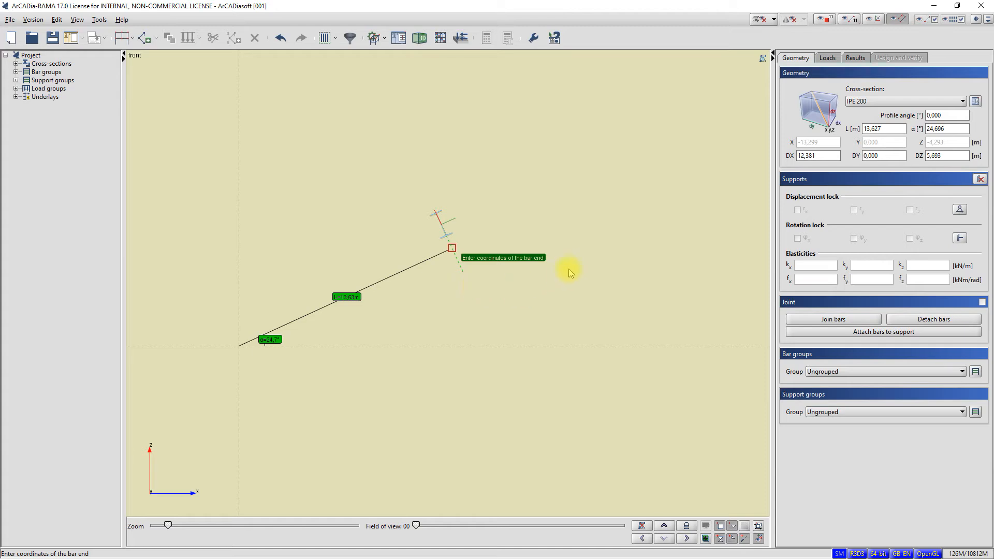
pyautogui.click(946, 130)
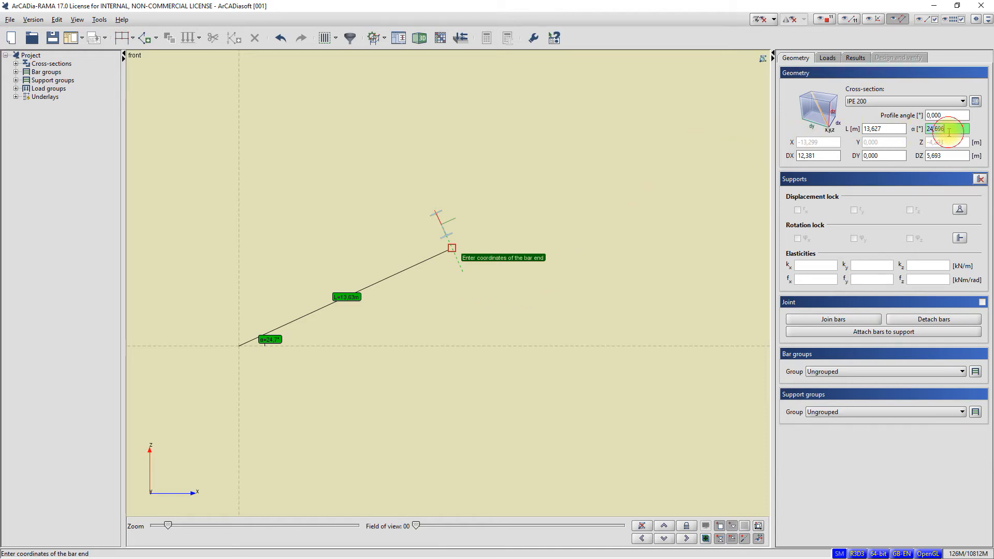
pyautogui.write('45')
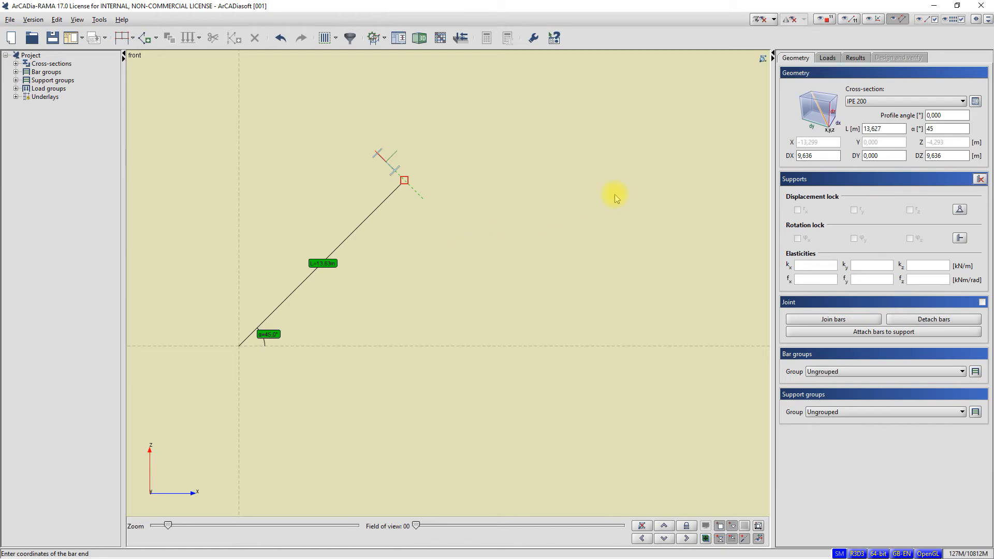
# - Create the first bar as a vertical column with a length of 7 m and an angle of 90°
pyautogui.click(881, 131)
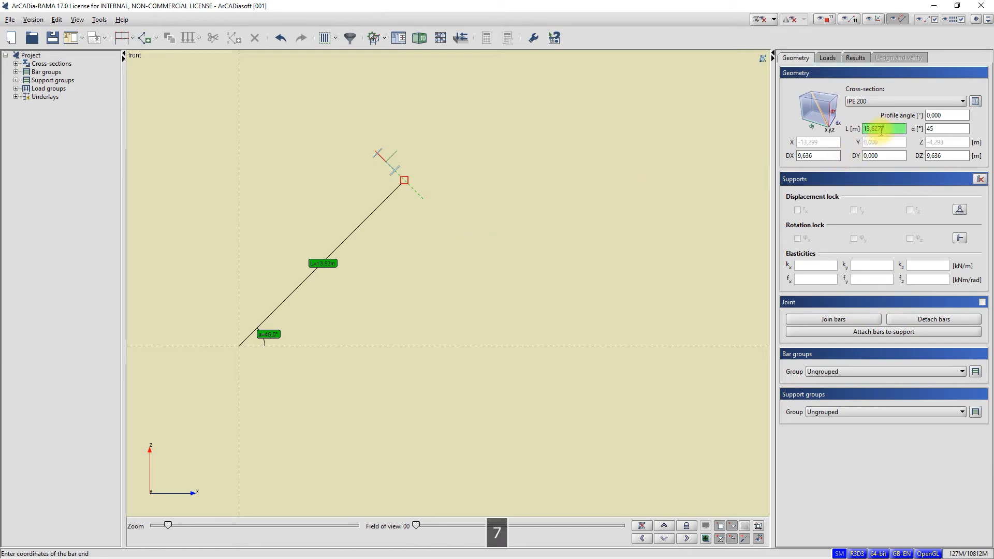
pyautogui.hotkey('ctrl', 'a')
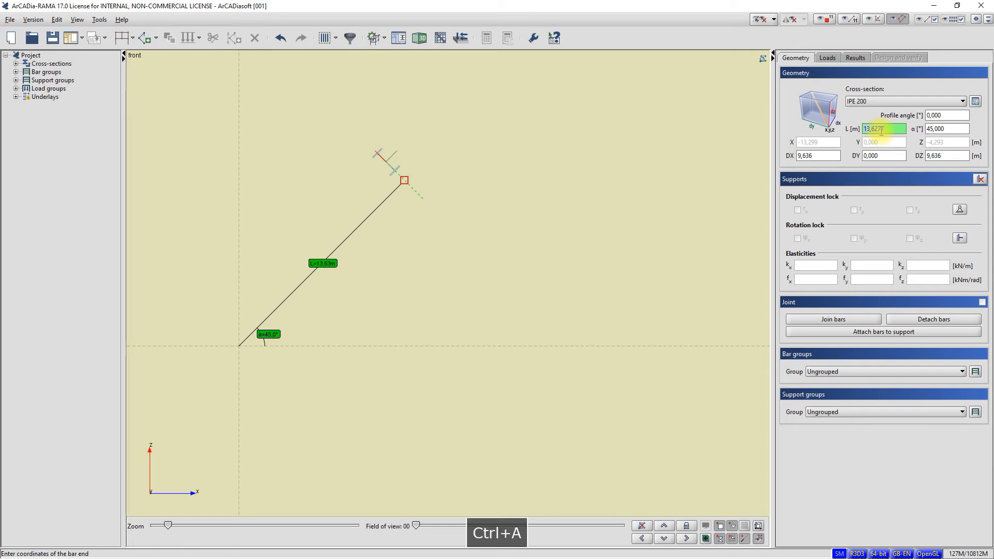
pyautogui.write('7')
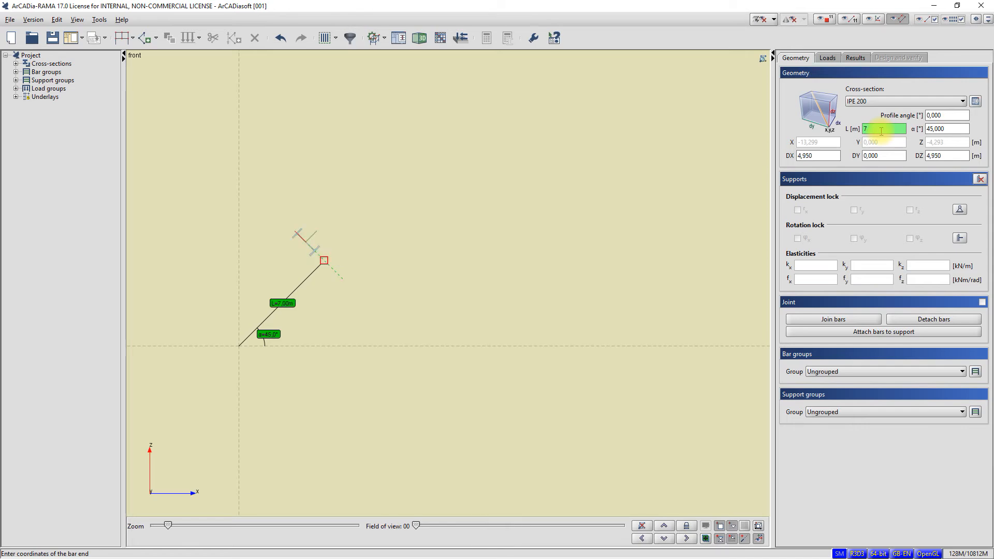
pyautogui.click(955, 128)
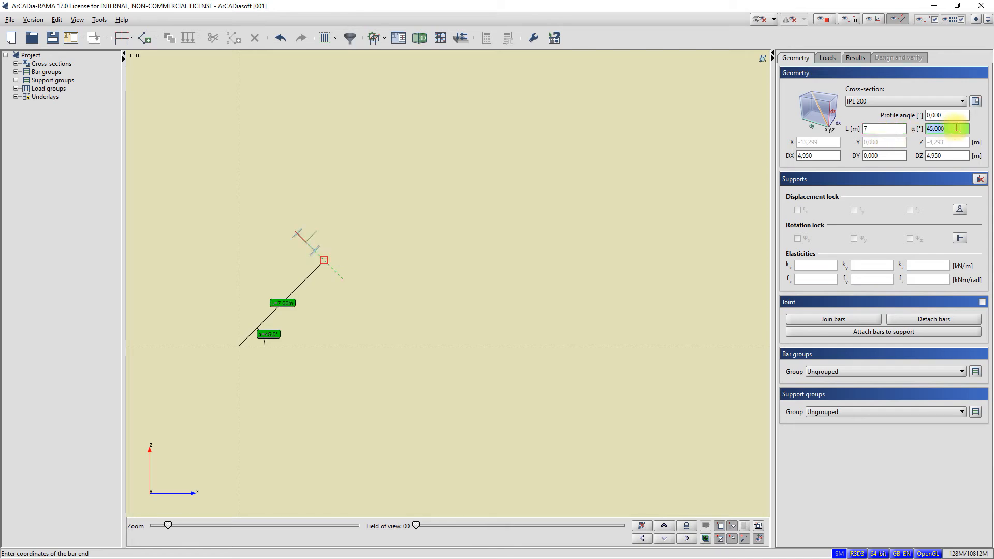
pyautogui.write('90')
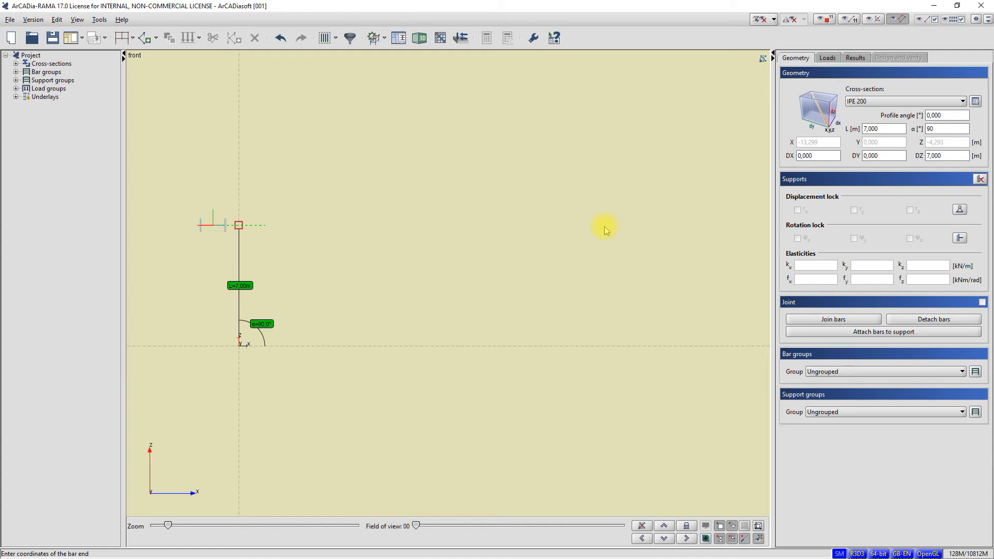
pyautogui.press('Return')
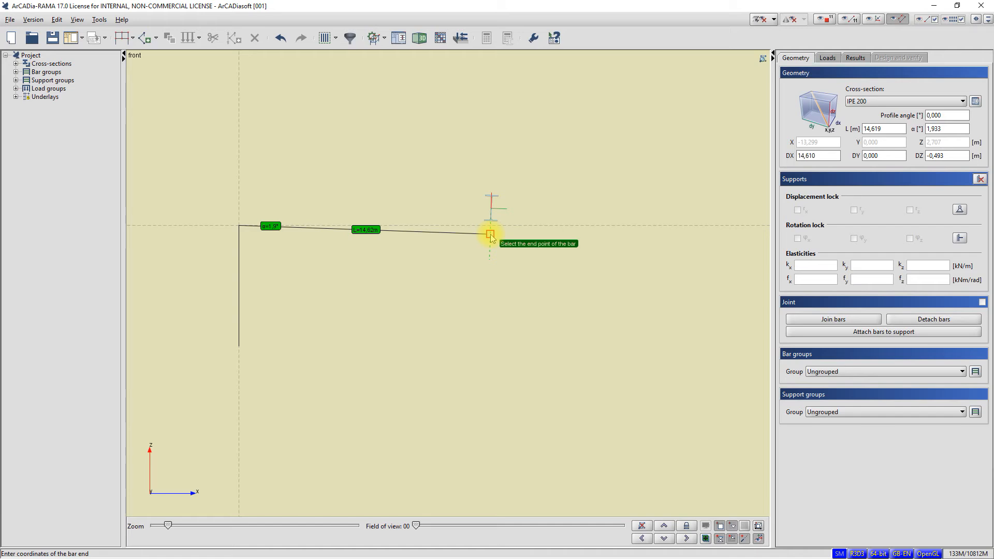
# - Add a rafter rising from the column's upper end, 10 m long at an angle of 15°
pyautogui.scroll(1, 491, 238)
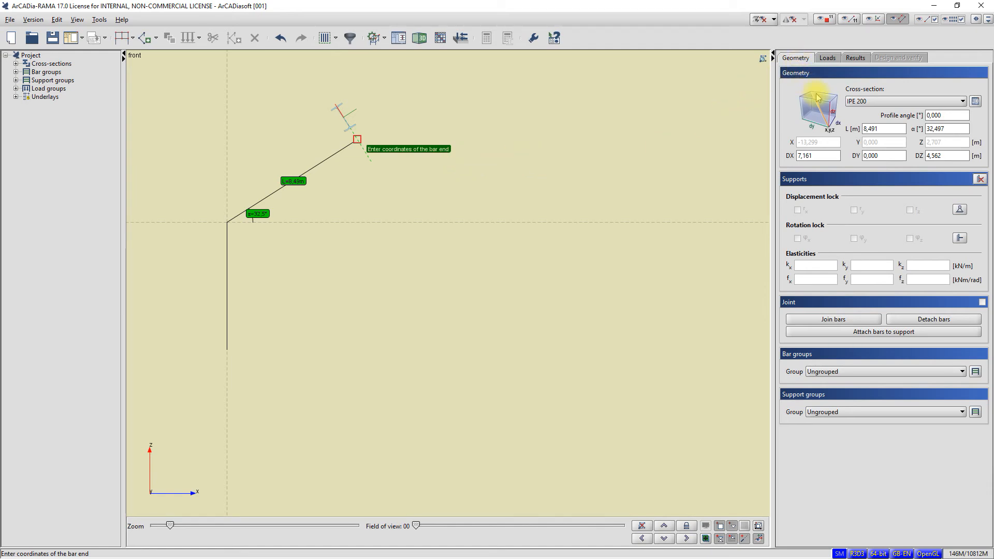
pyautogui.click(878, 126)
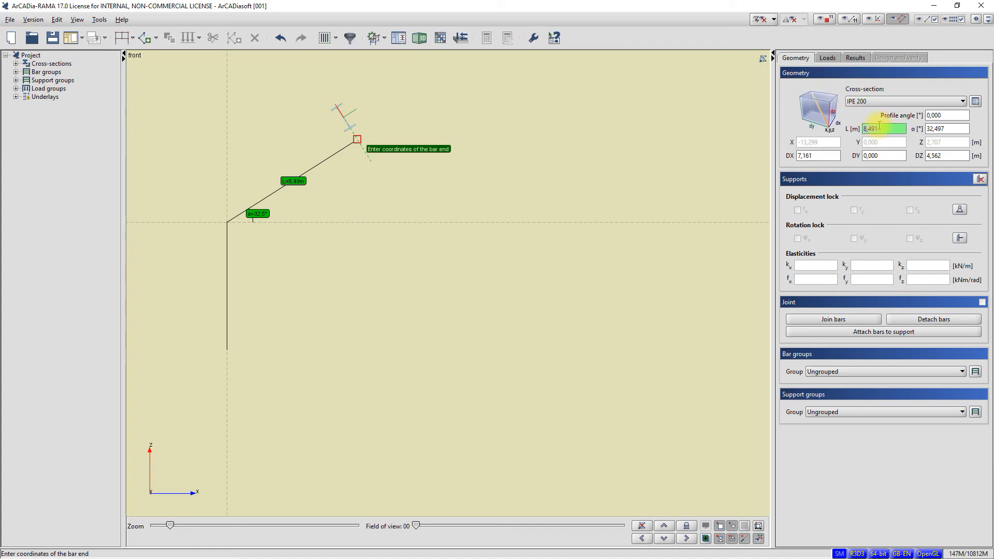
pyautogui.write('10')
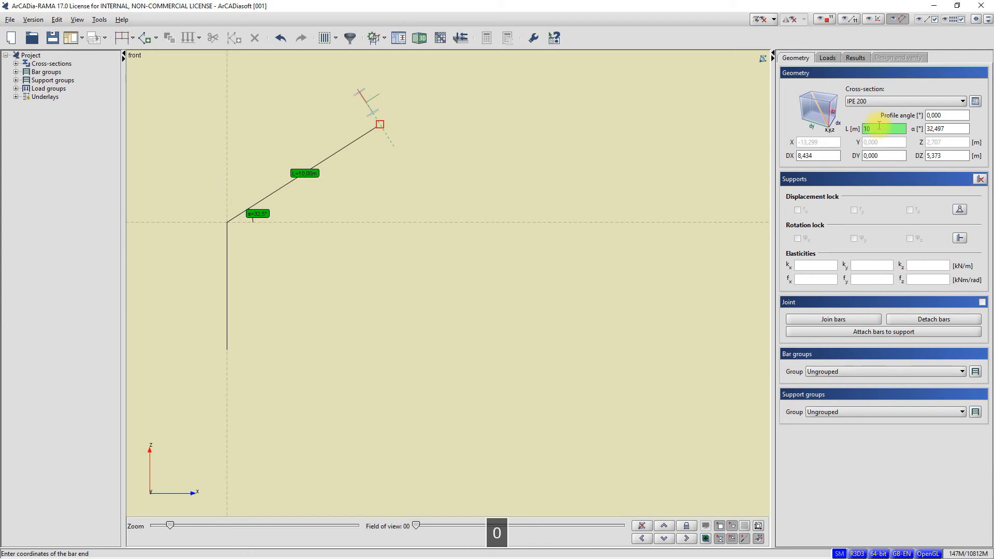
pyautogui.click(956, 129)
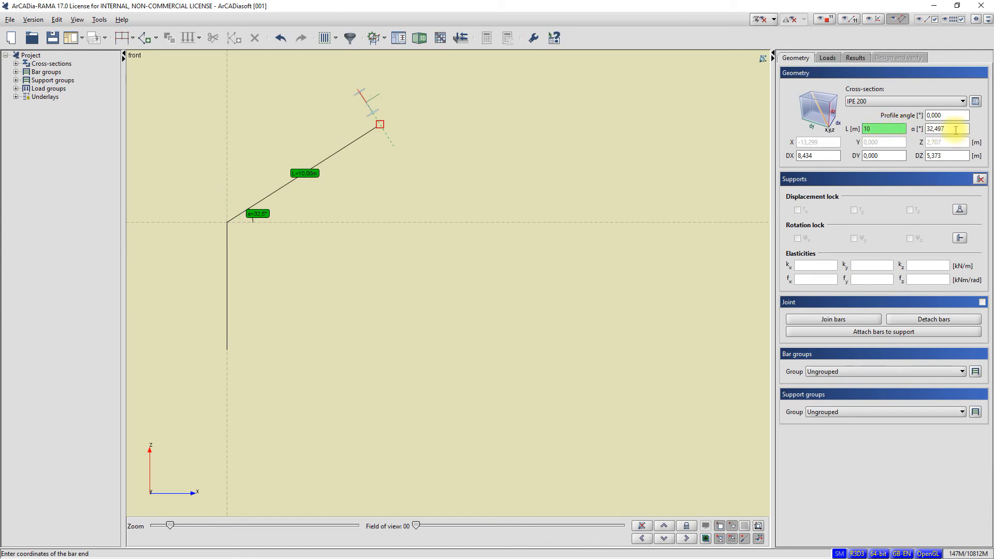
pyautogui.write('15')
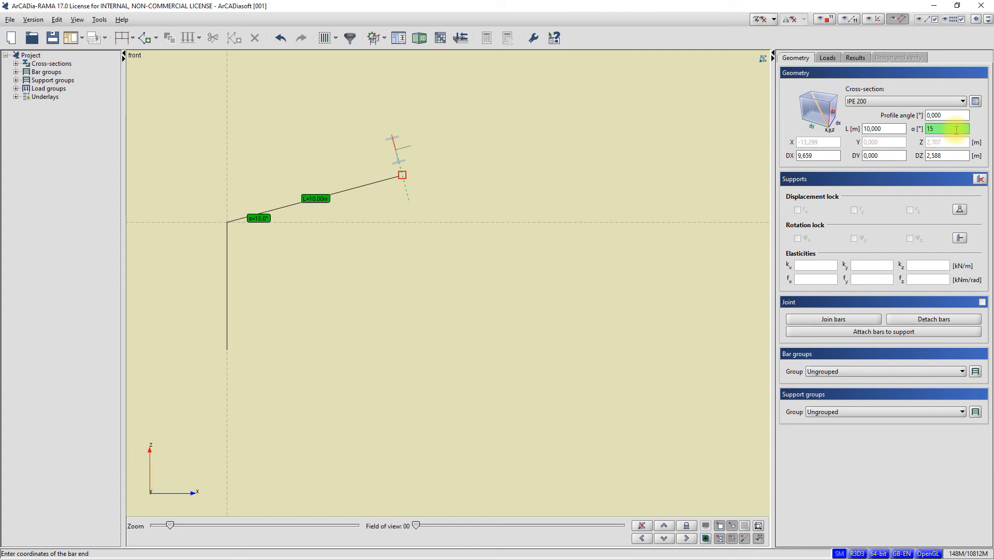
pyautogui.press('Return')
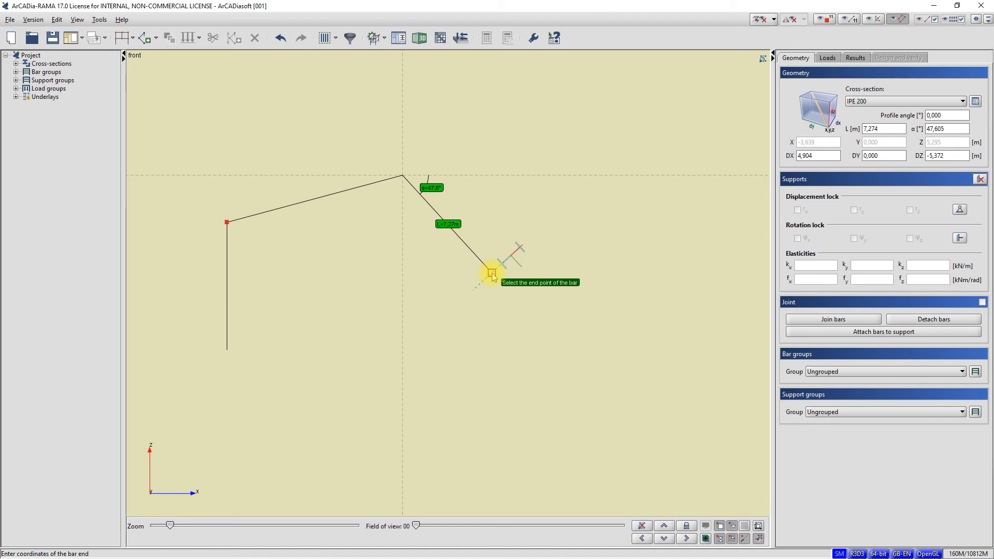
# - Add a second rafter sloping down from the ridge, 10 m long at an angle of 15°
pyautogui.click(491, 274)
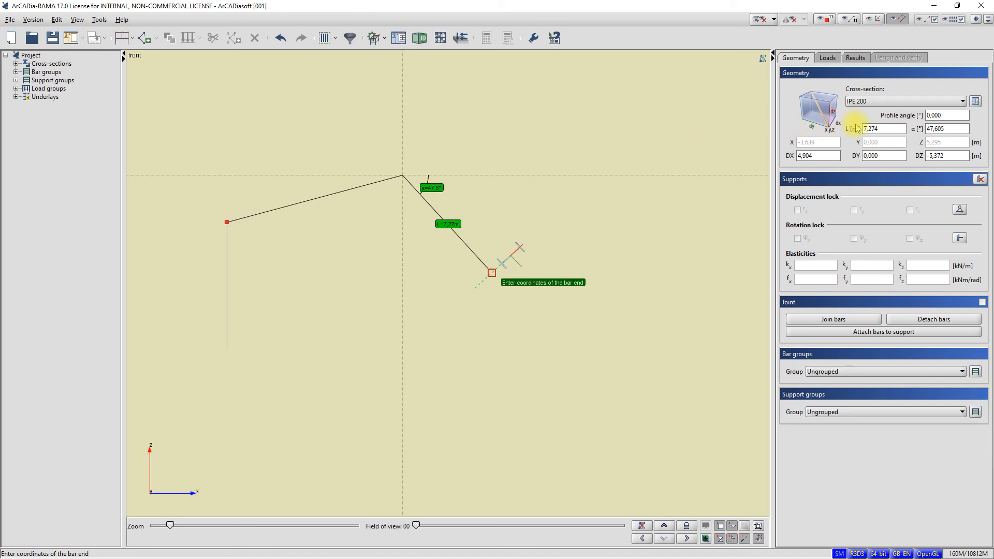
pyautogui.click(885, 129)
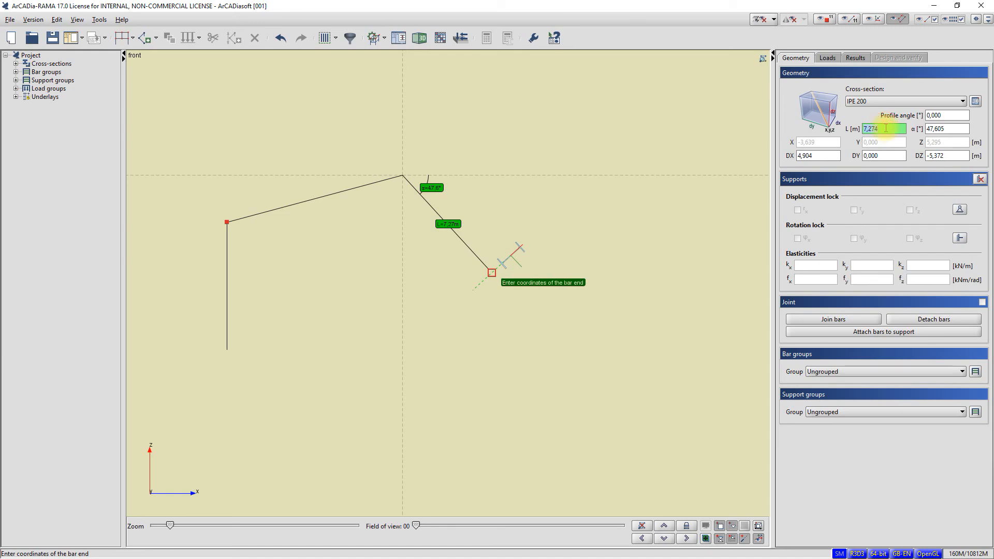
pyautogui.write('10')
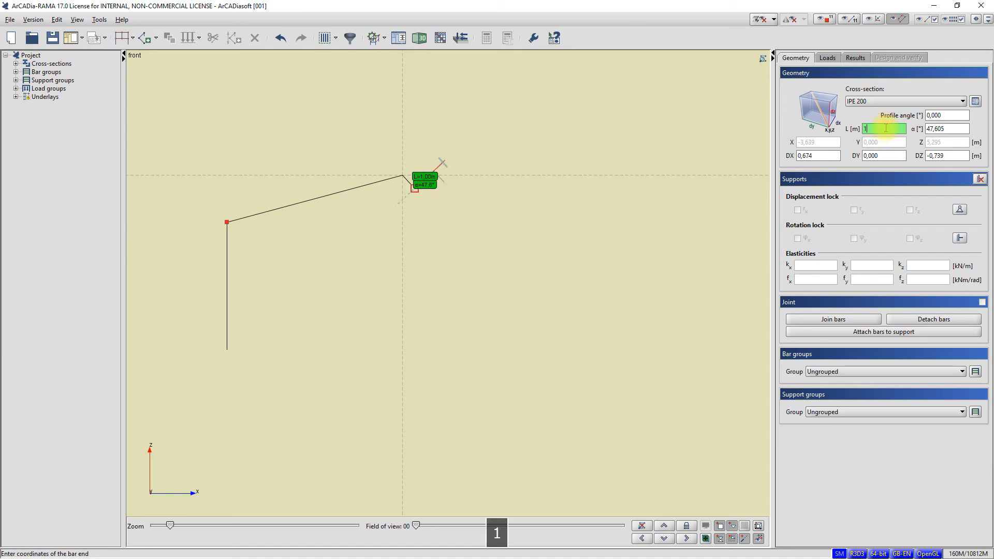
pyautogui.click(955, 130)
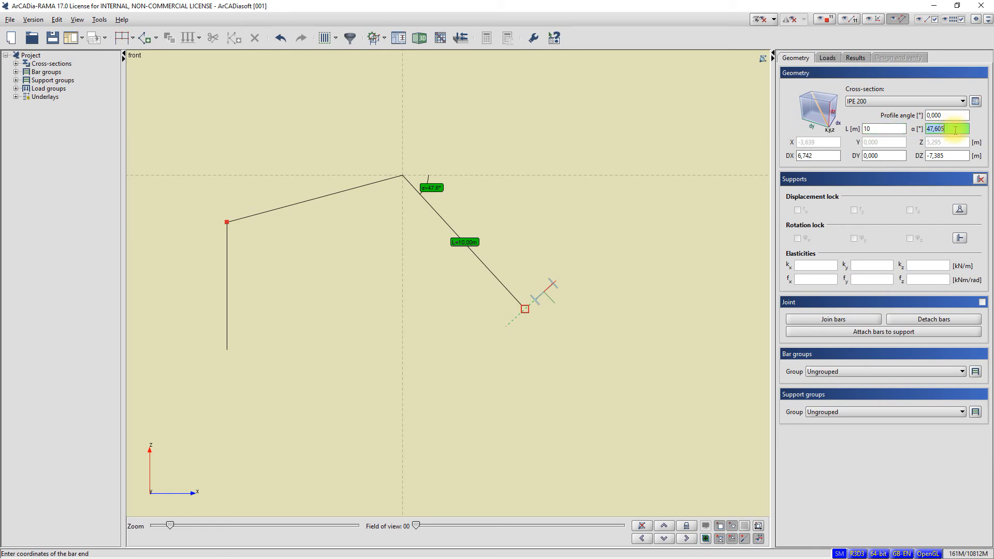
pyautogui.write('15')
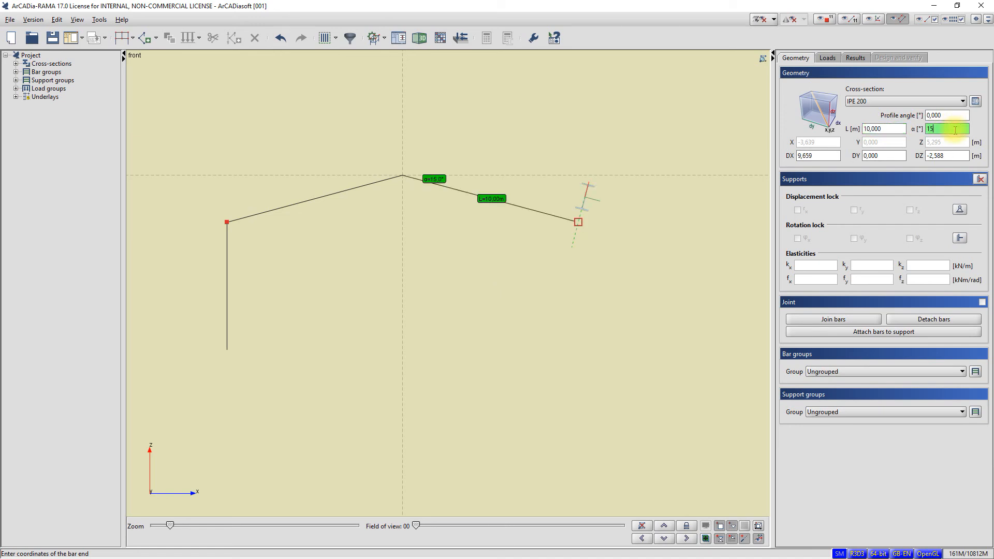
pyautogui.press('Return')
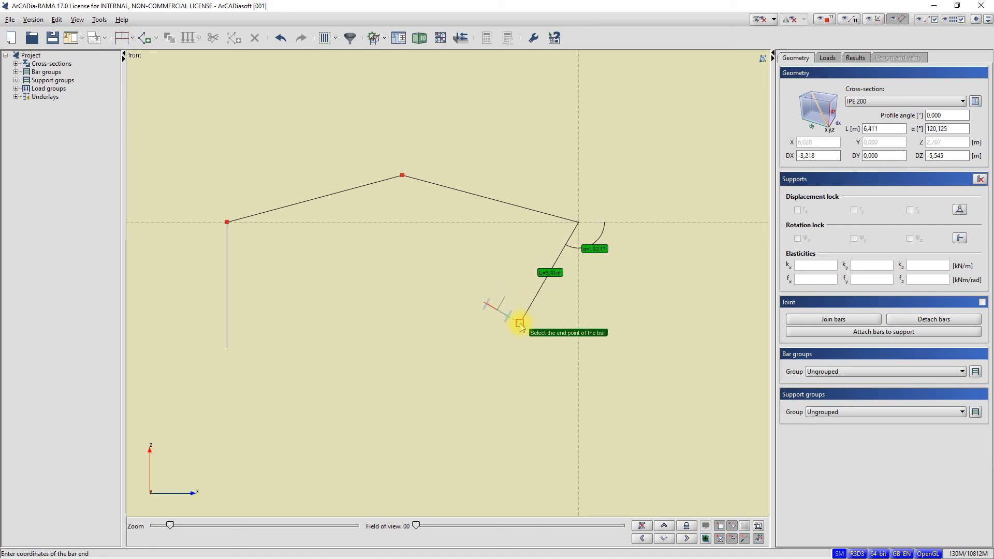
# - Add the second column, 7 m long at 90° downward from the rafter's lower end, and finish the bar chain
pyautogui.click(521, 327)
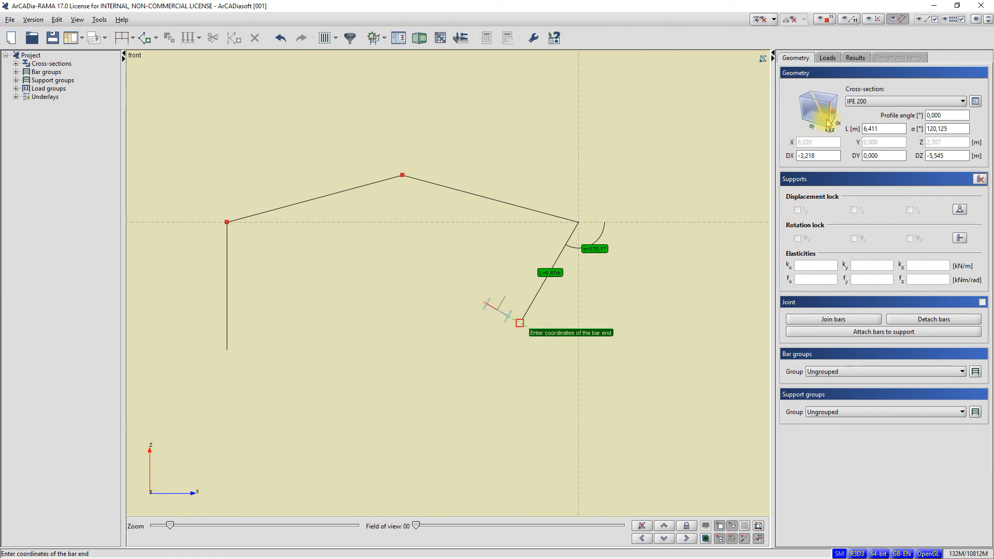
pyautogui.click(876, 128)
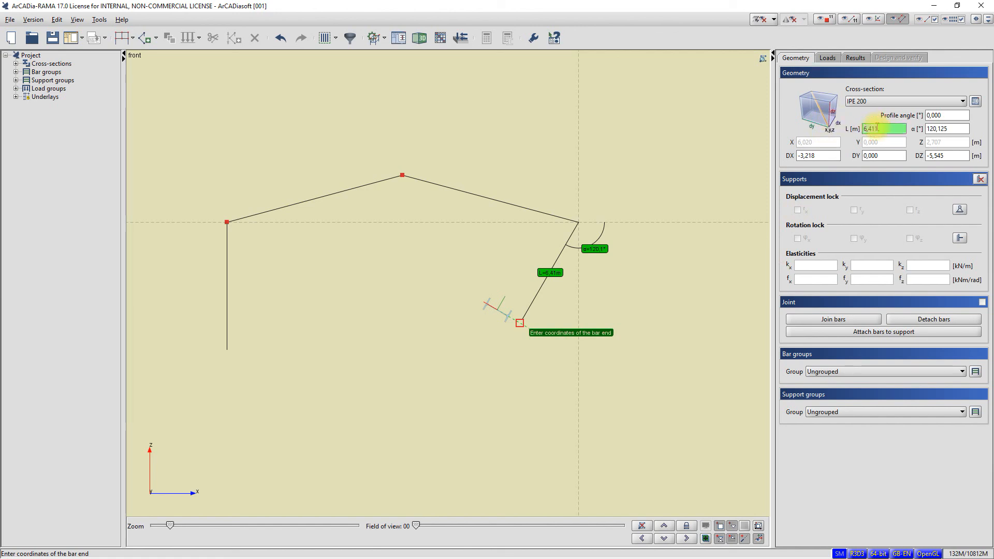
pyautogui.write('7')
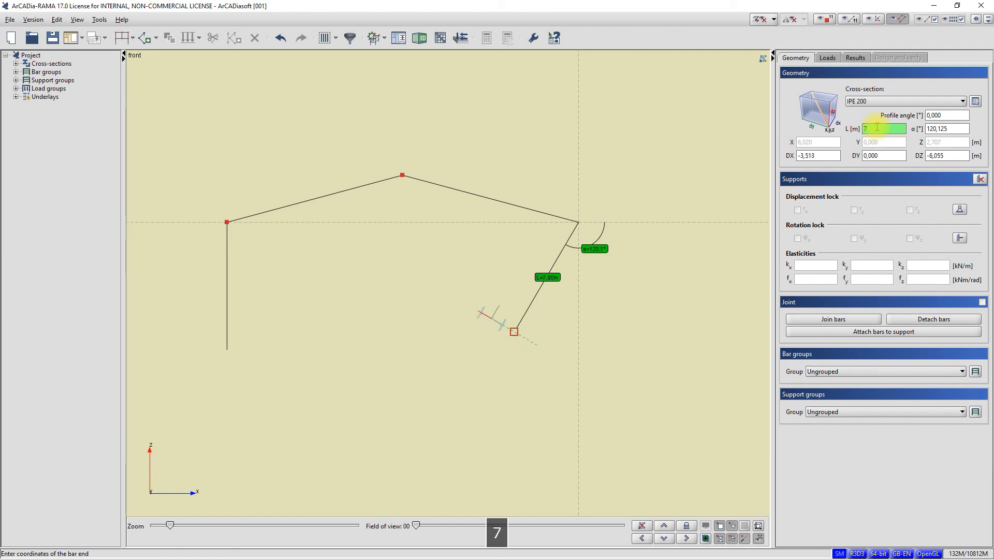
pyautogui.click(947, 129)
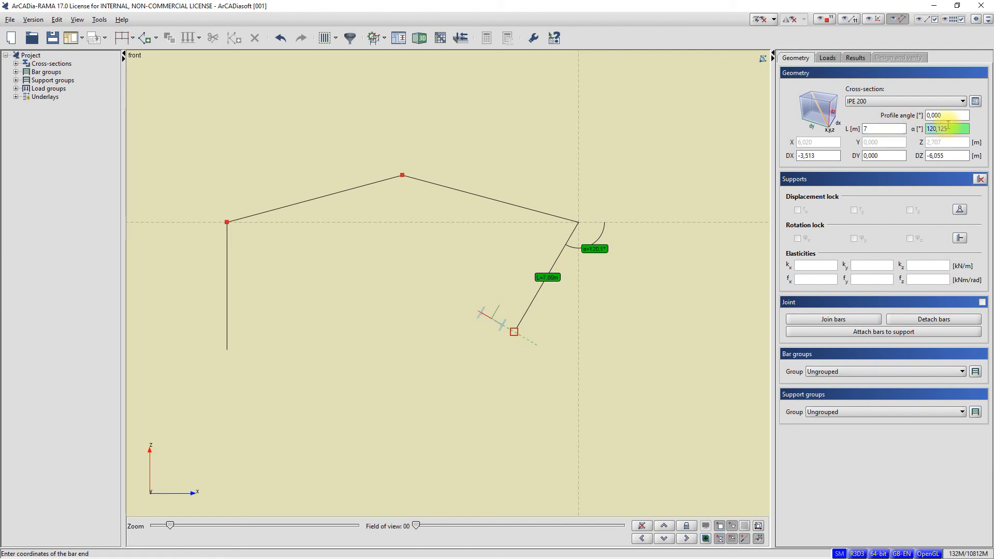
pyautogui.write('90')
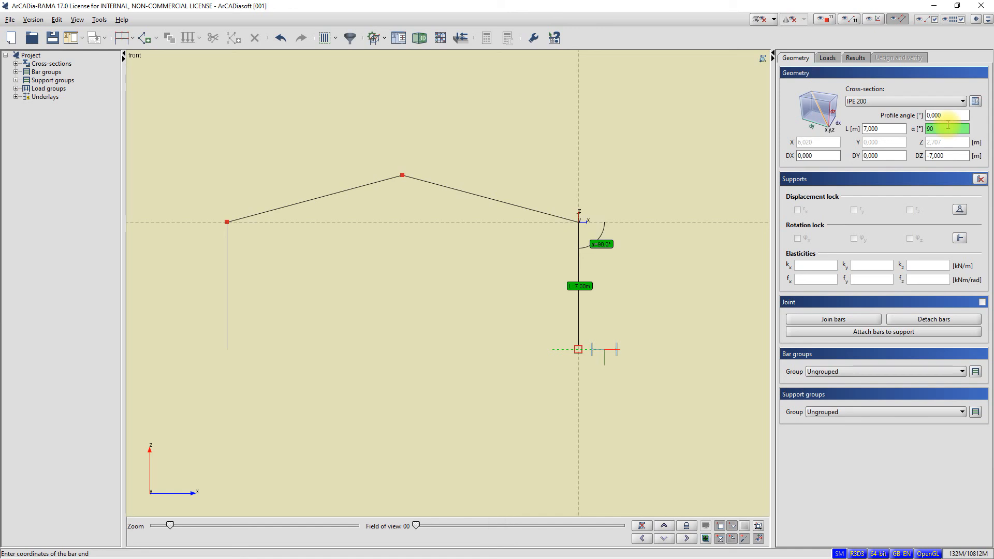
pyautogui.press('Return')
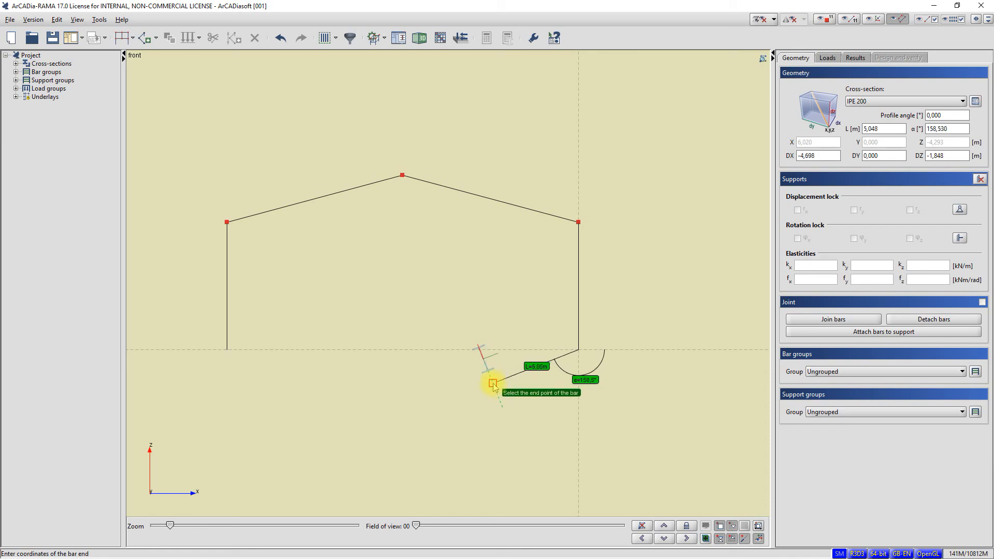
pyautogui.press('Escape')
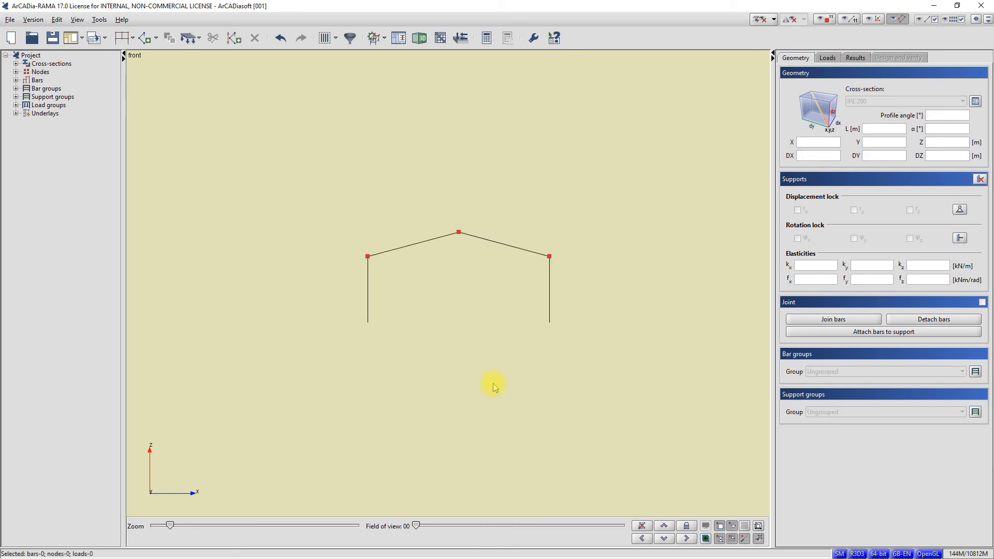
pyautogui.scroll(5, 437, 297)
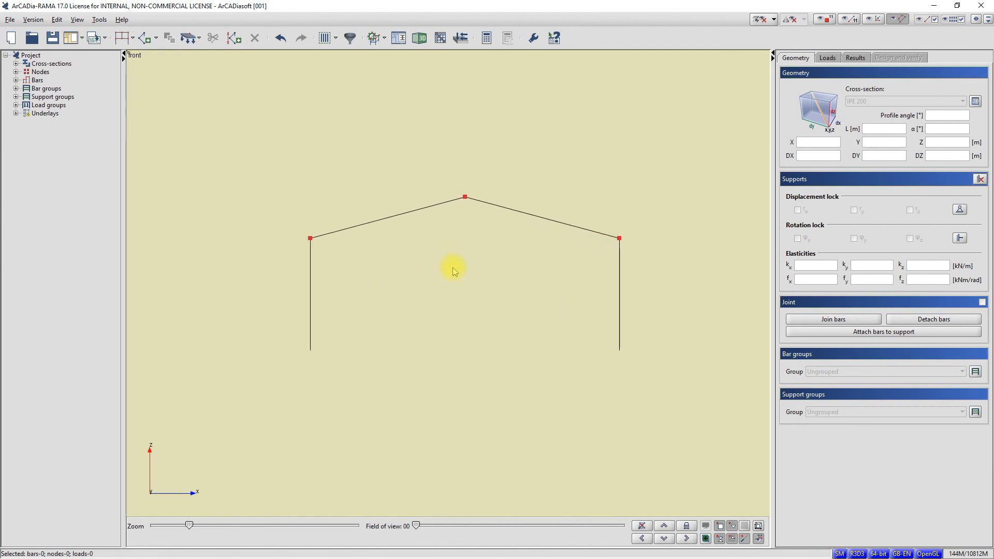